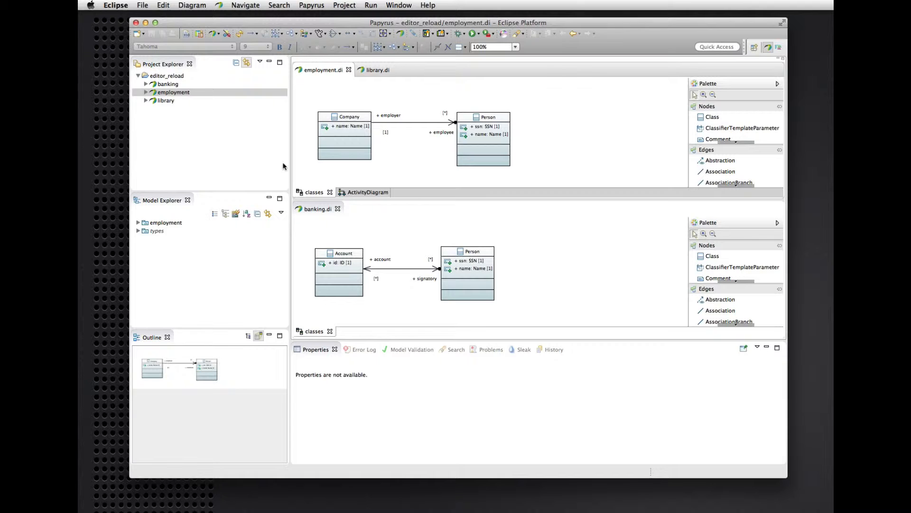
# View the library diagram, select the types package in the employment model, and expand the types package in the banking model.
pyautogui.click(376, 70)
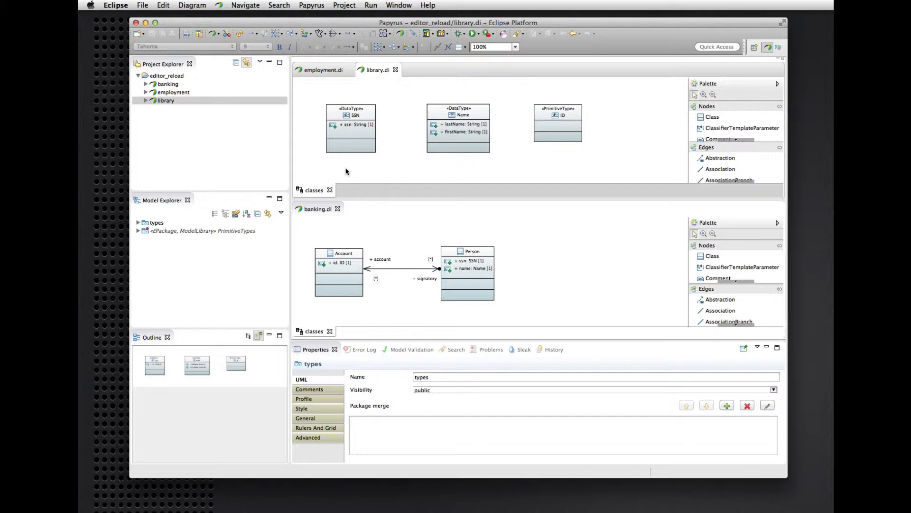
pyautogui.click(321, 70)
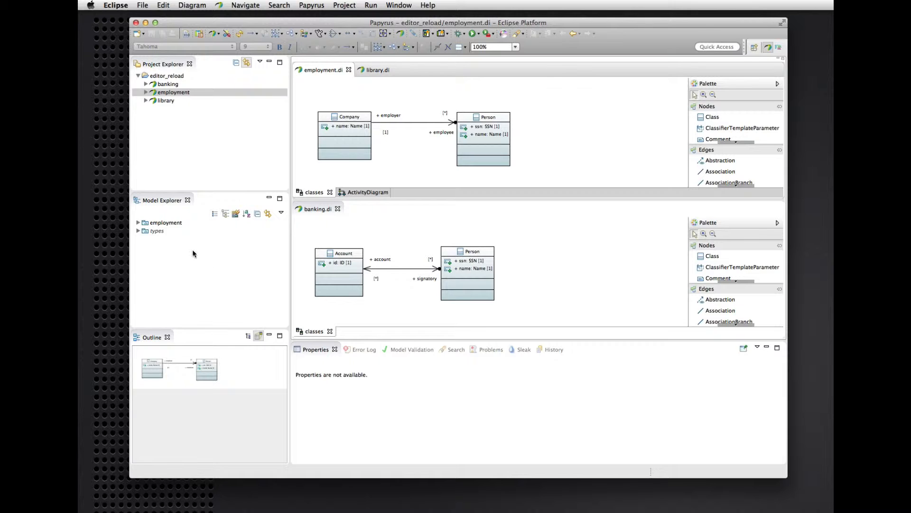
pyautogui.click(167, 231)
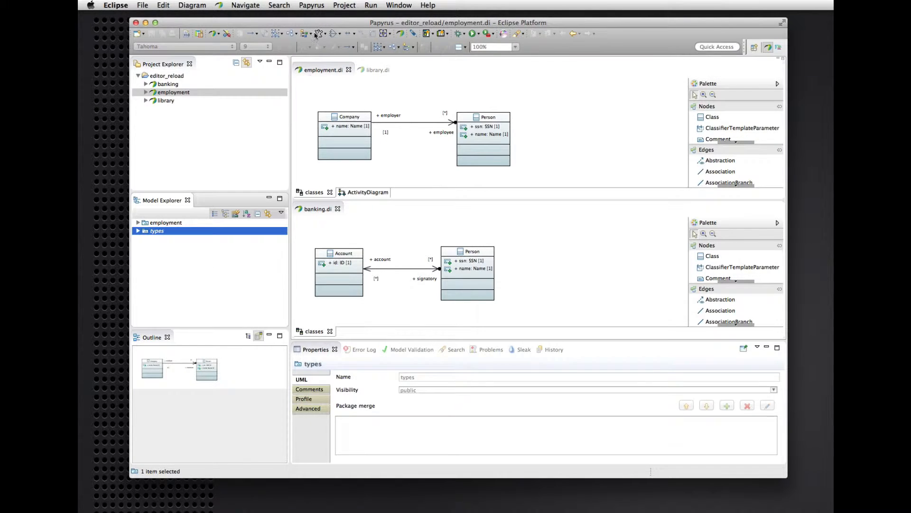
pyautogui.click(311, 210)
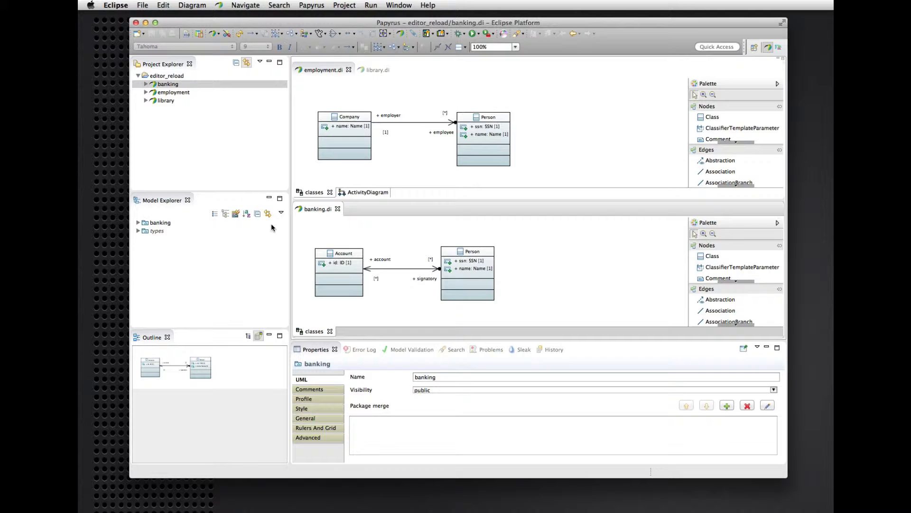
pyautogui.click(156, 232)
pyautogui.click(138, 231)
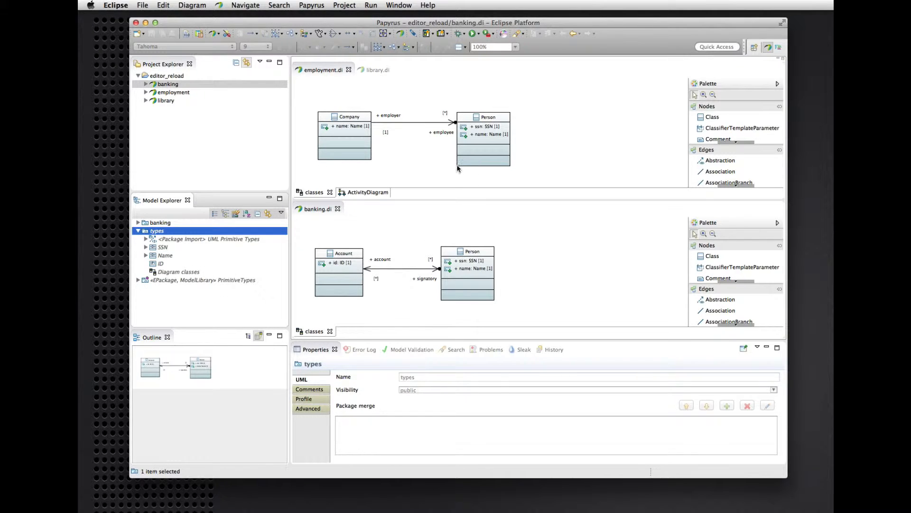
# In the employment model tree, expand types, employment and Company, and select the Name type together with the classes diagram.
pyautogui.click(383, 70)
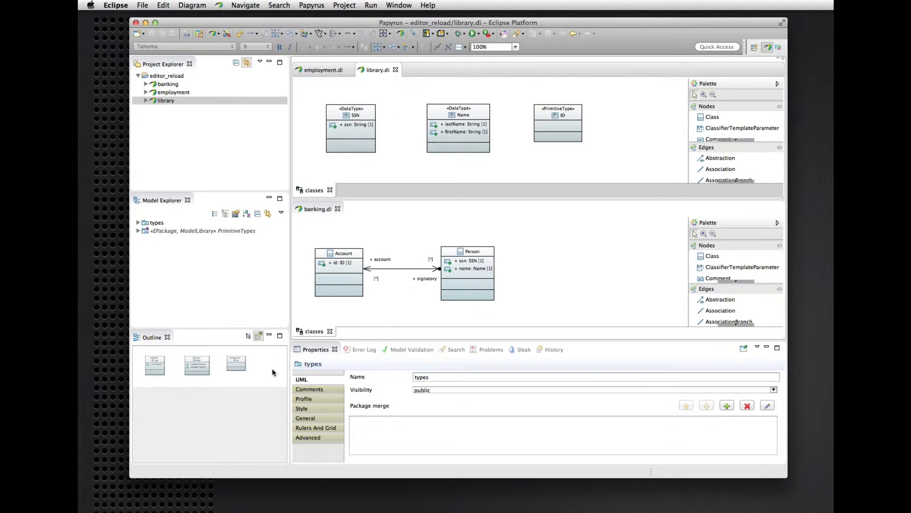
pyautogui.click(316, 70)
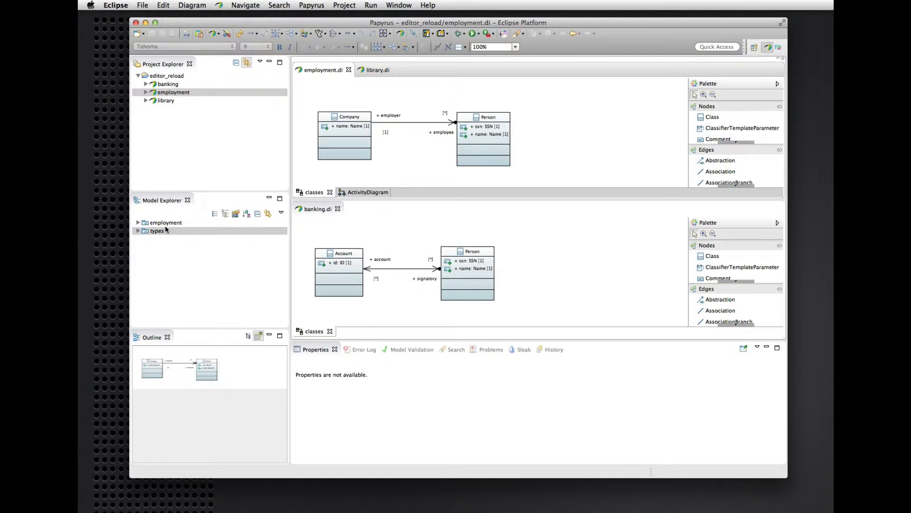
pyautogui.click(138, 233)
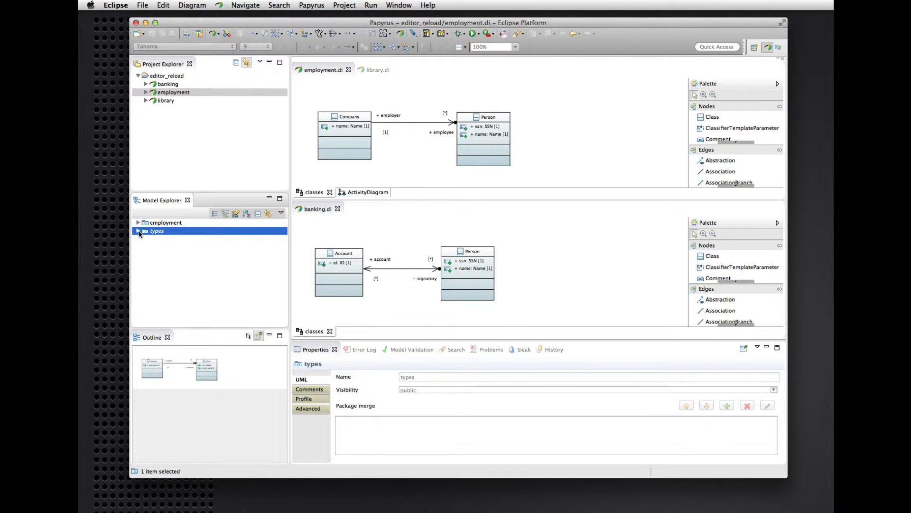
pyautogui.click(139, 231)
pyautogui.click(137, 222)
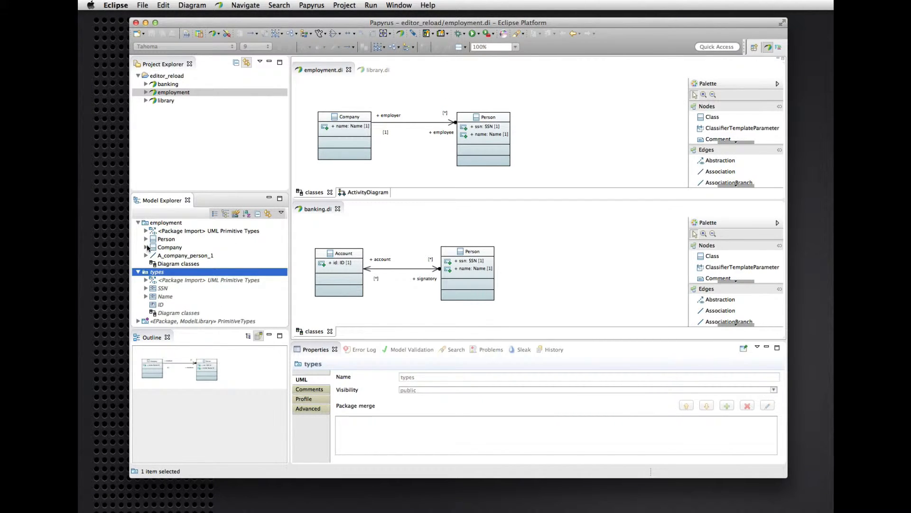
pyautogui.click(146, 247)
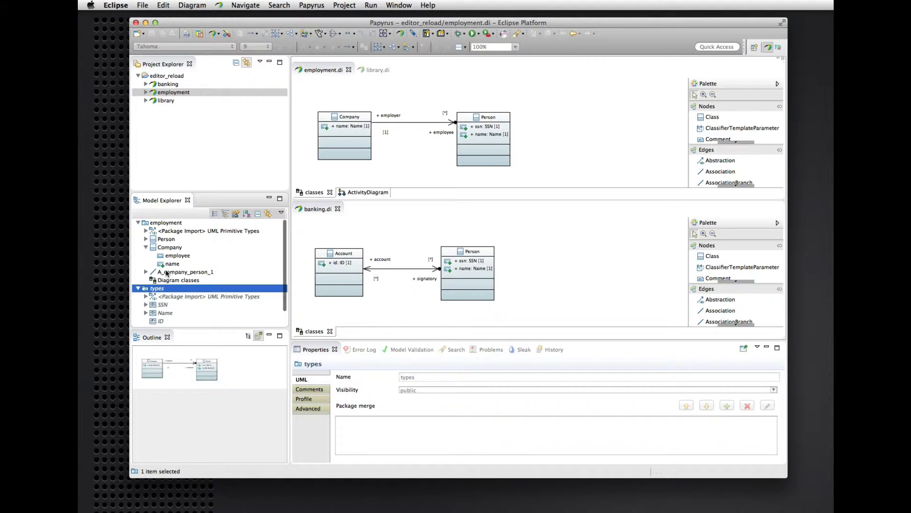
pyautogui.click(165, 313)
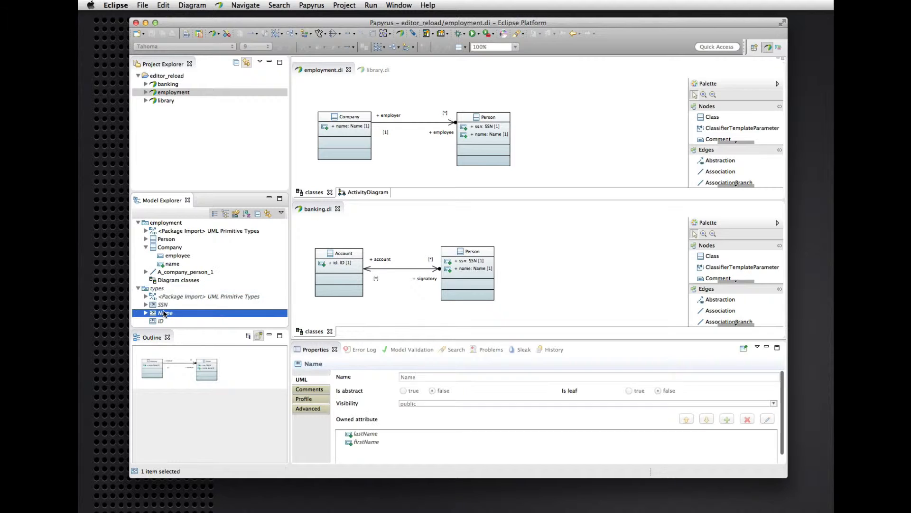
pyautogui.keyDown('super'); pyautogui.click(172, 282); pyautogui.keyUp('super')
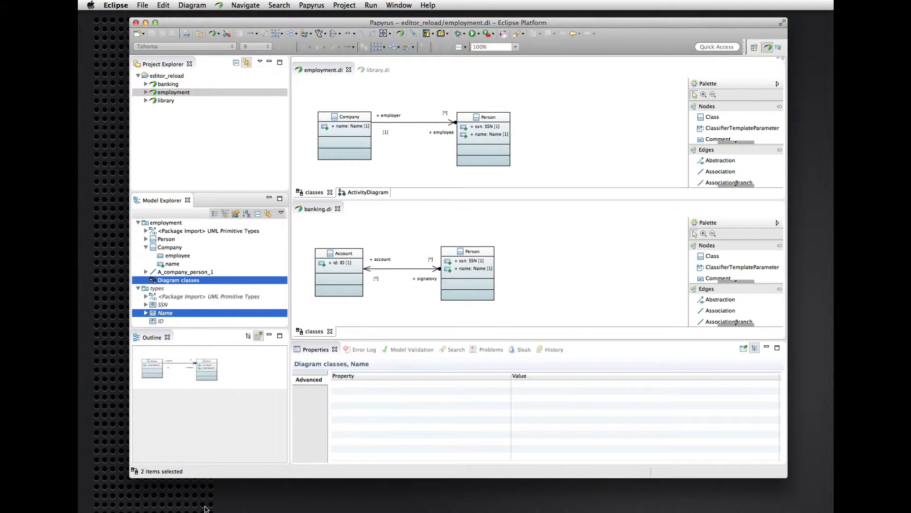
# Switch the employment outline to a tree with its root expanded, and select the Company class in the diagram.
pyautogui.click(248, 338)
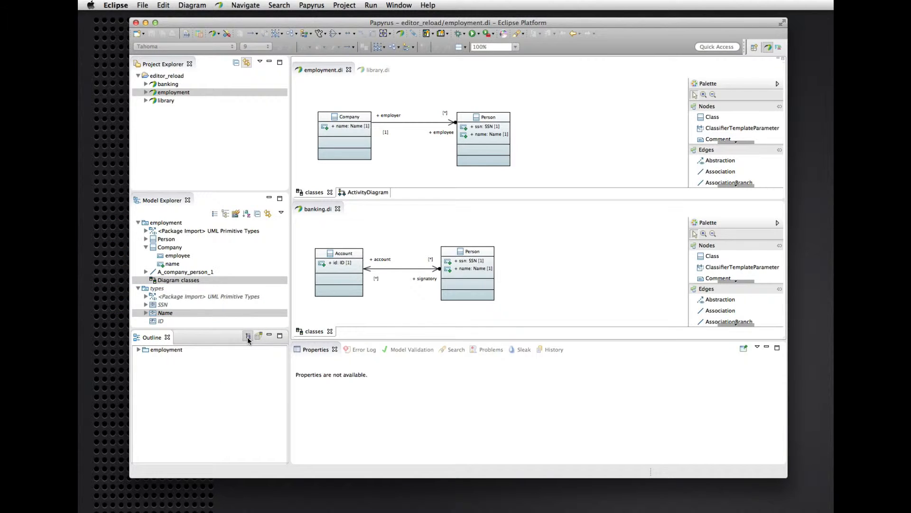
pyautogui.click(139, 351)
pyautogui.click(349, 257)
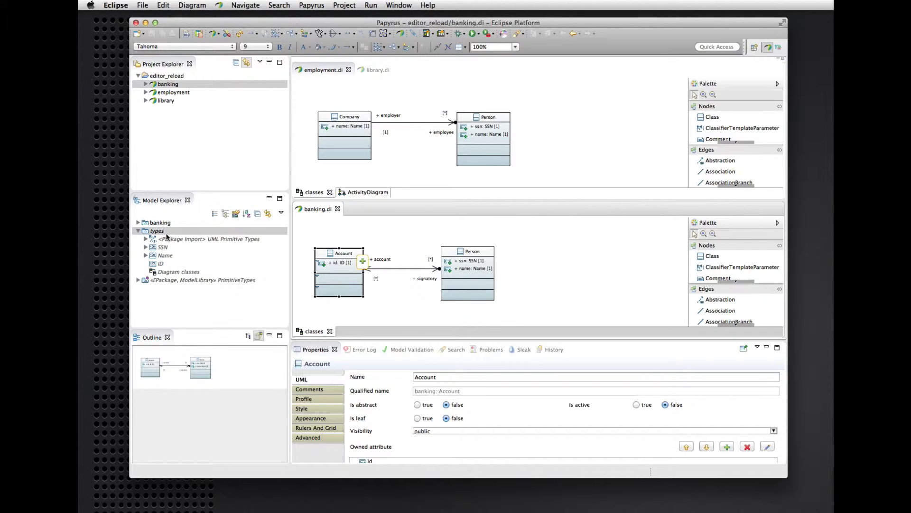
pyautogui.click(331, 71)
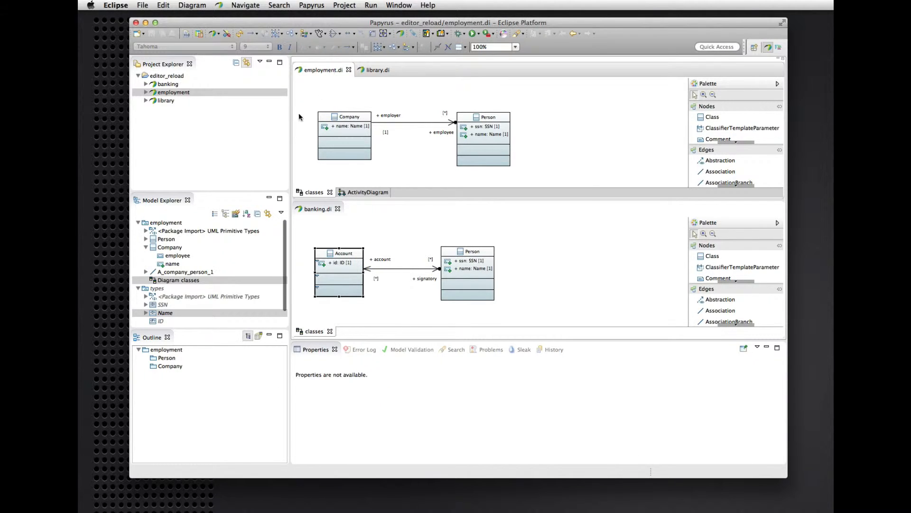
pyautogui.click(363, 118)
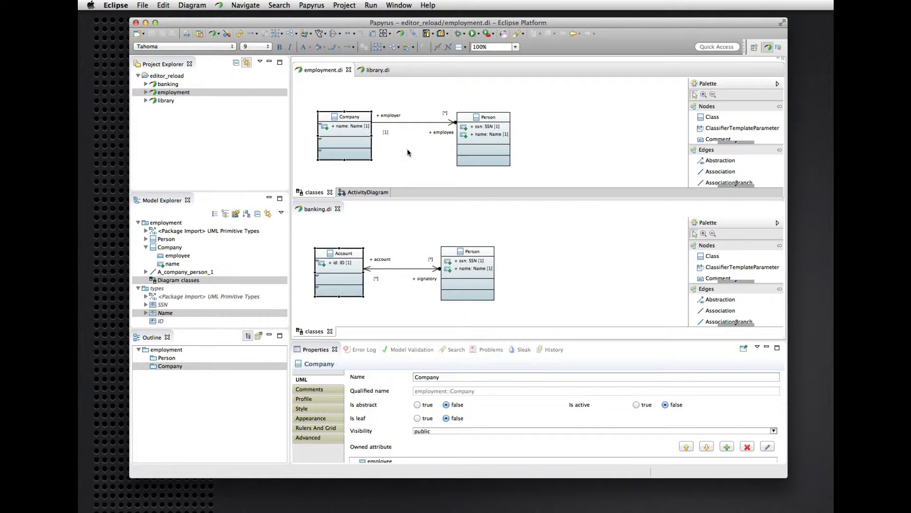
# In the banking class diagram, select the signatory association label together with Person's ssn attribute.
pyautogui.click(318, 208)
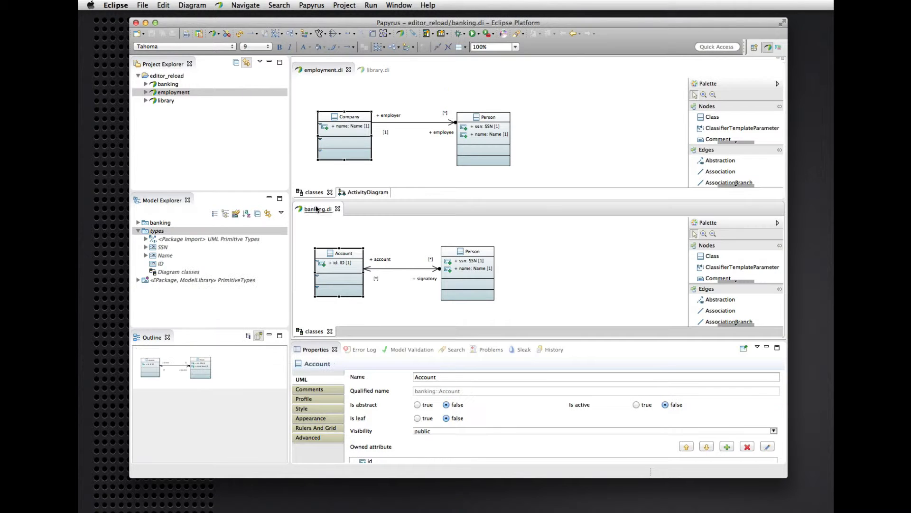
pyautogui.click(427, 278)
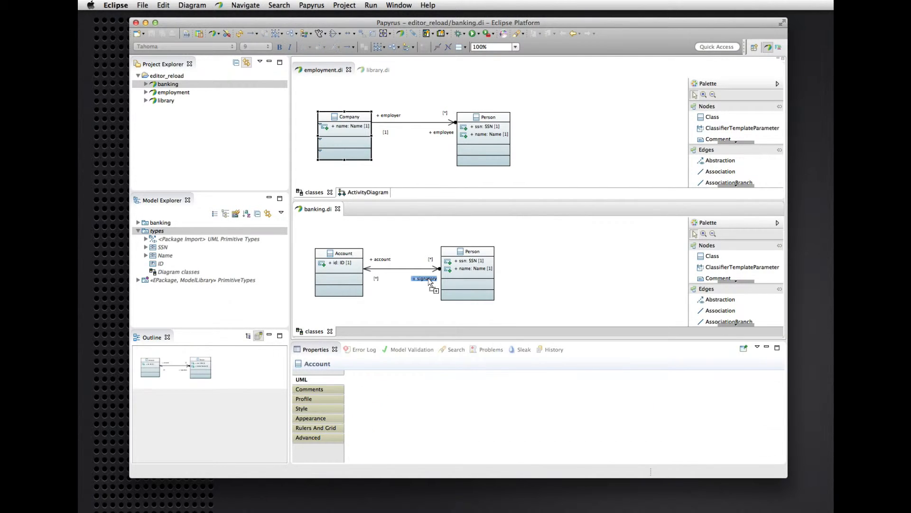
pyautogui.keyDown('shift'); pyautogui.click(471, 261); pyautogui.keyUp('shift')
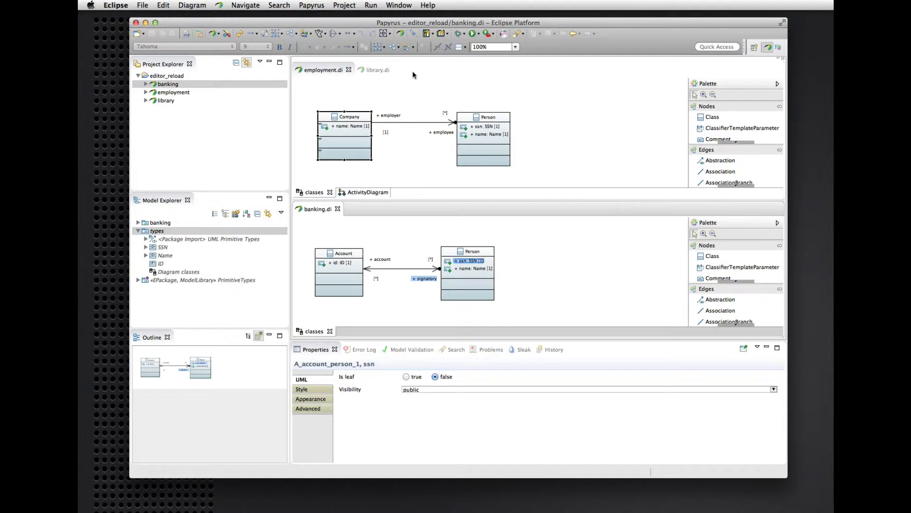
# Show the employment model's ActivityDiagram and select the do work action inside the loop node.
pyautogui.click(369, 193)
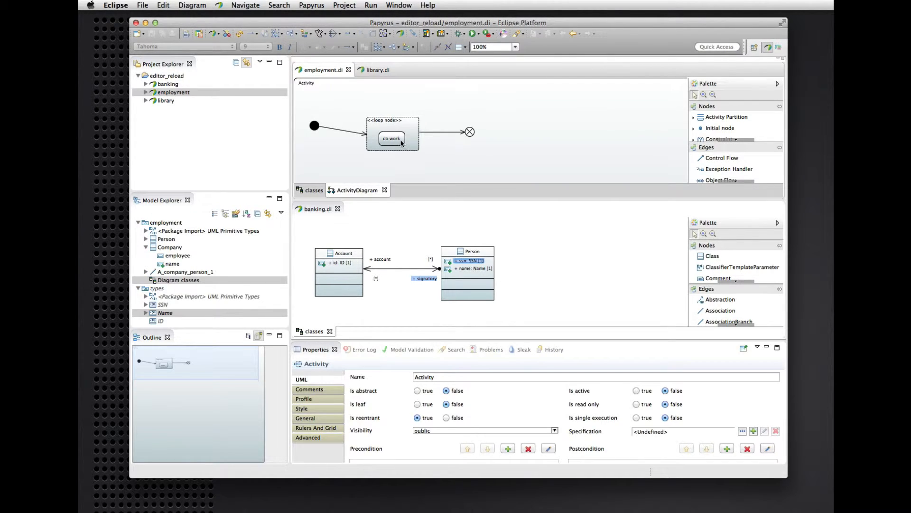
pyautogui.click(393, 140)
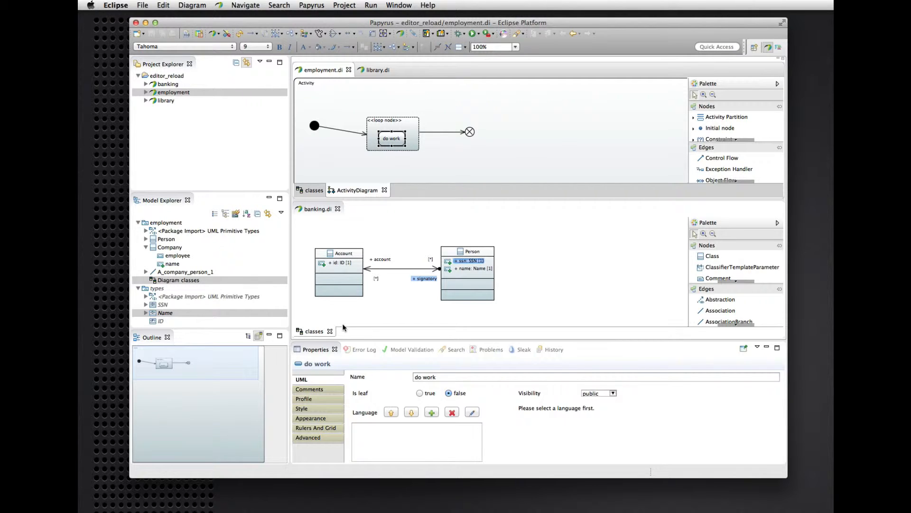
pyautogui.click(423, 377)
pyautogui.press('BackSpace')
pyautogui.write('_')
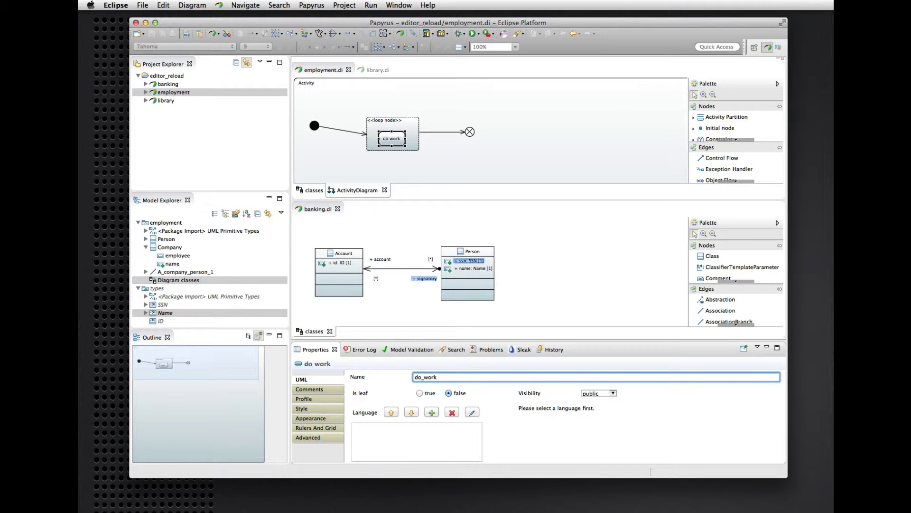
pyautogui.press('BackSpace')
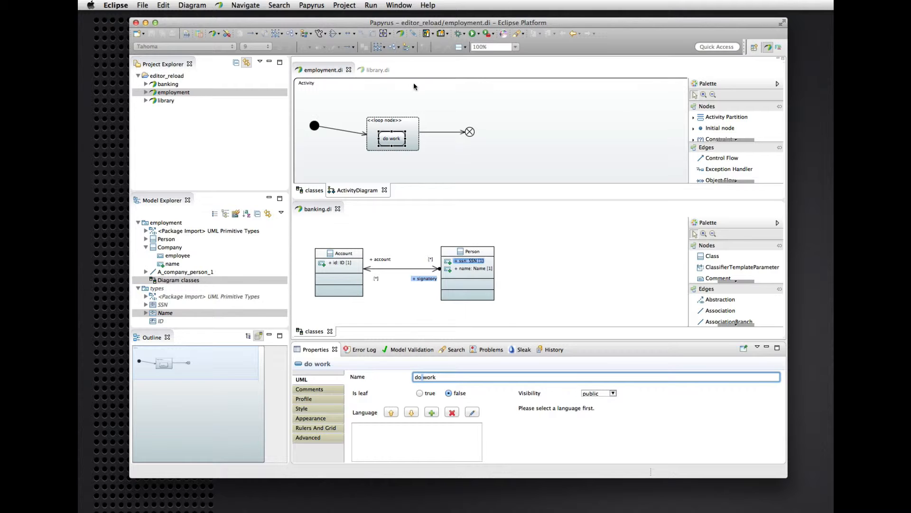
# In the library class diagram, rename the SSN data type to SocialSecurityNumber.
pyautogui.click(377, 72)
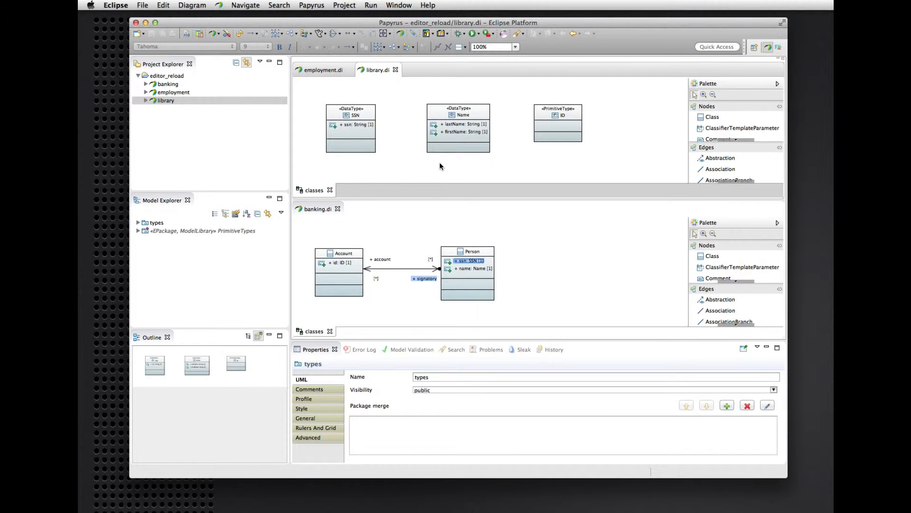
pyautogui.click(355, 115)
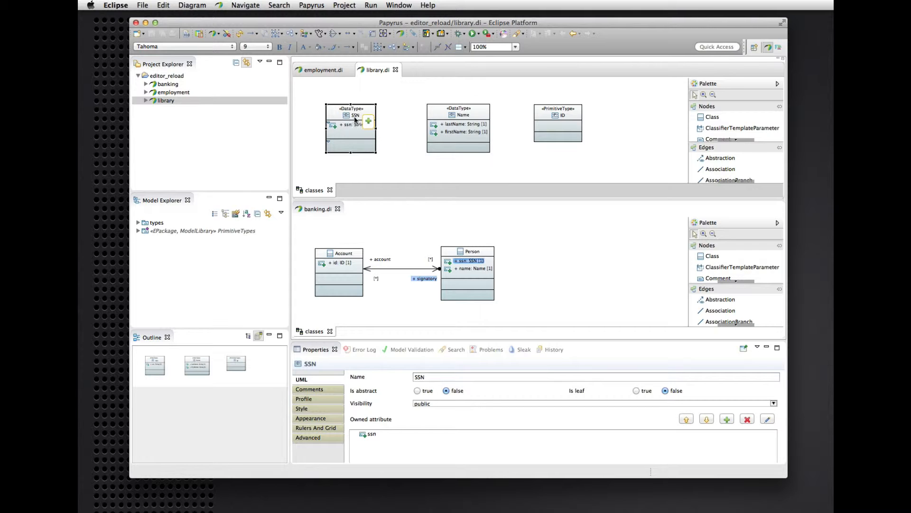
pyautogui.click(428, 376)
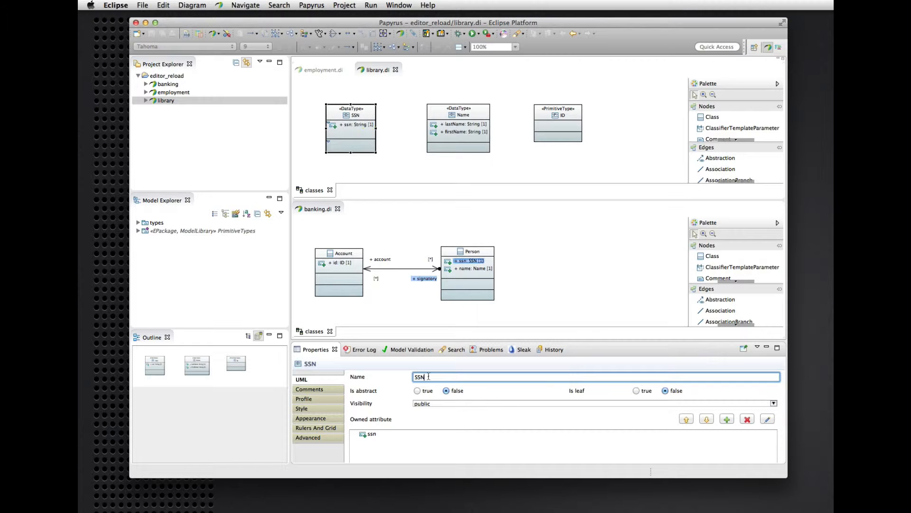
pyautogui.doubleClick(428, 376)
pyautogui.write('Soc')
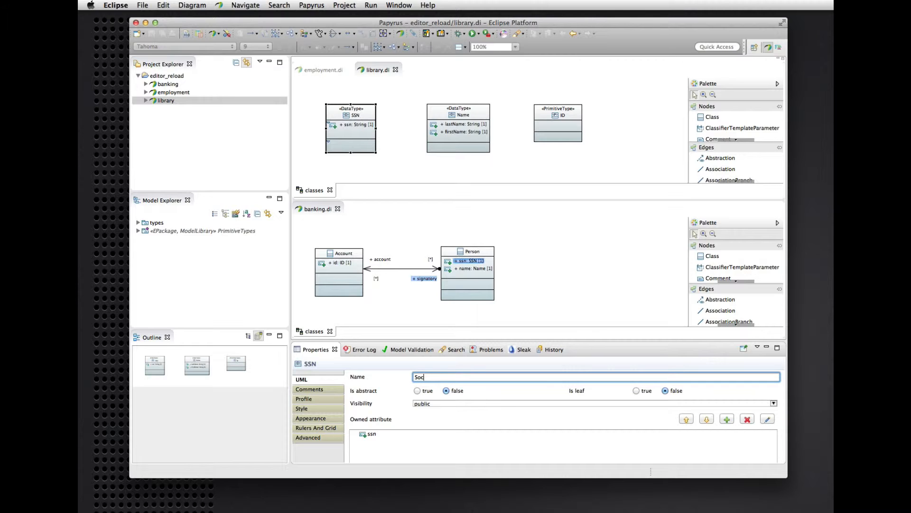
pyautogui.write('ialSecurityNumber')
pyautogui.press('Return')
# Rename the ID primitive type to Identifier and save the library model.
pyautogui.click(564, 110)
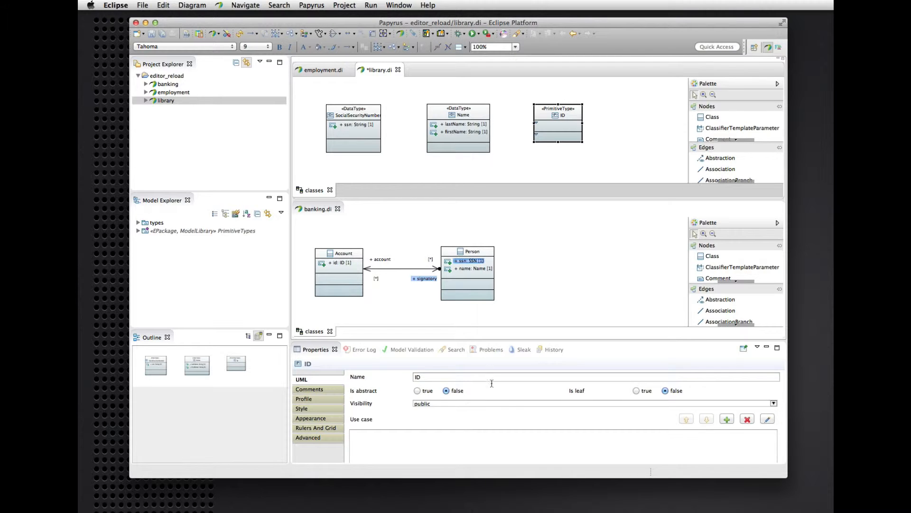
pyautogui.click(429, 376)
pyautogui.press('BackSpace')
pyautogui.write('dentifier')
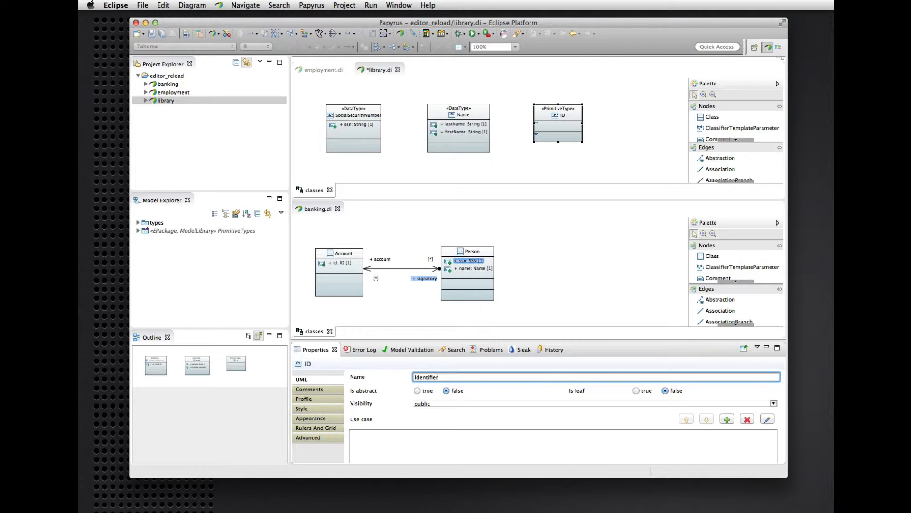
pyautogui.press('Return')
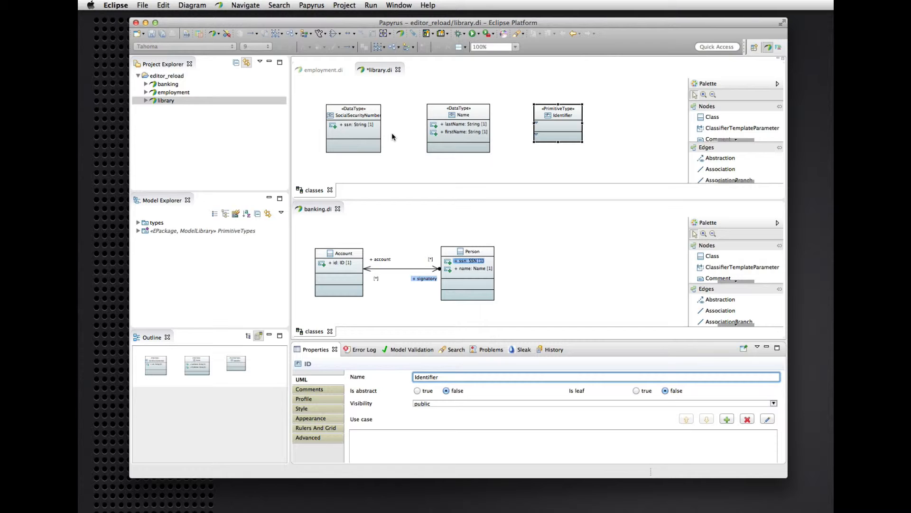
pyautogui.click(152, 34)
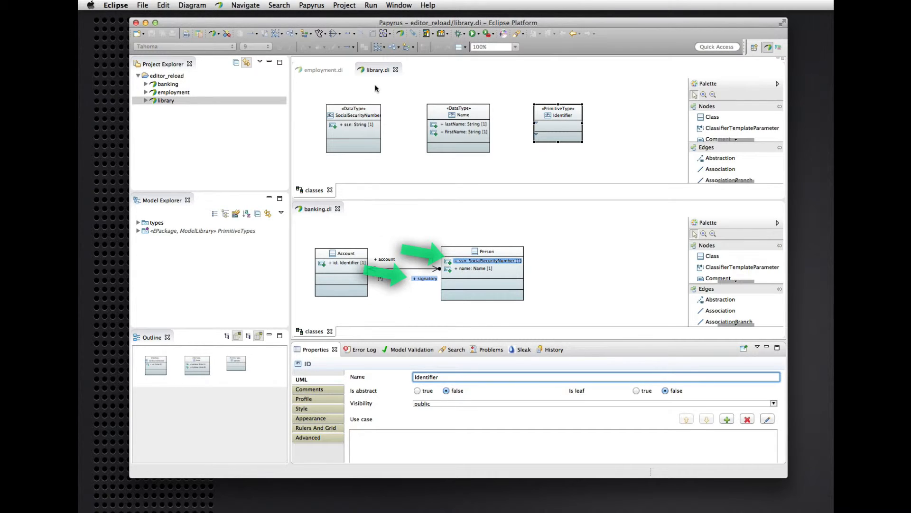
# Examine the employment and banking editors for the renamed types and for the state of their selections, outline, expanded trees and diagram pages.
pyautogui.click(320, 71)
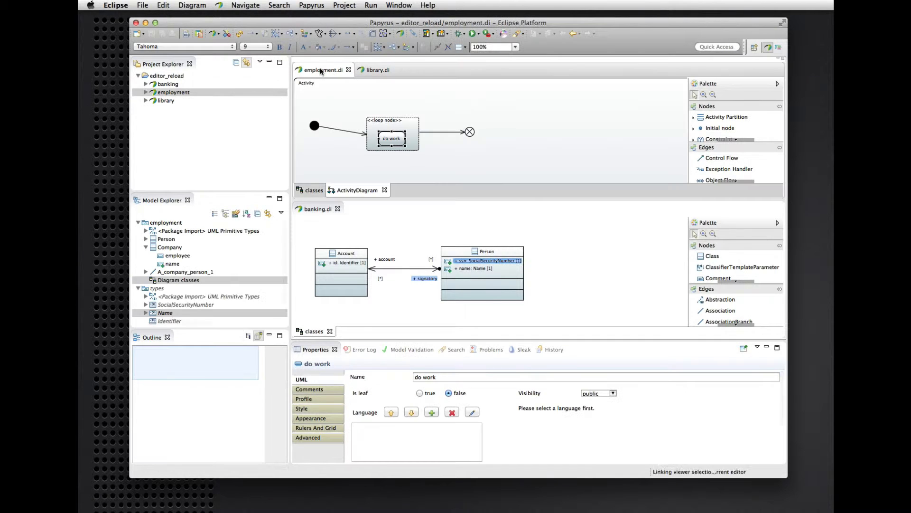
pyautogui.click(384, 70)
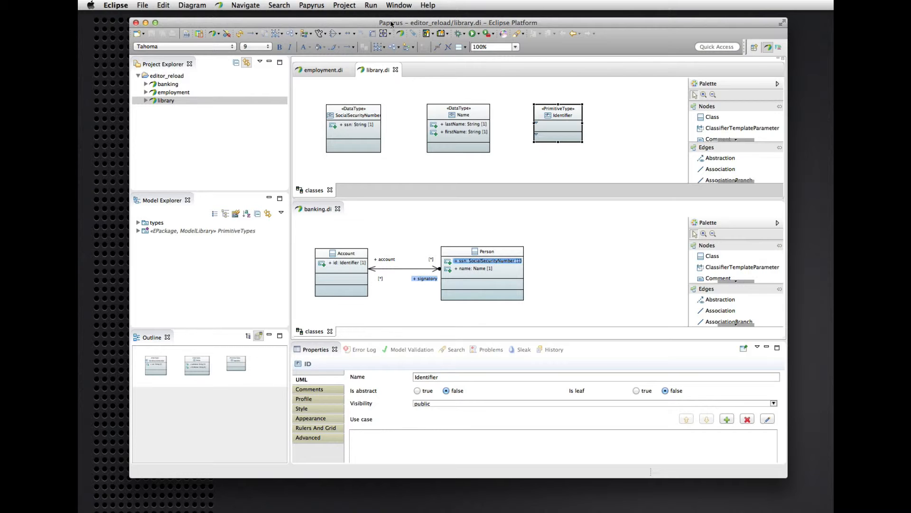
pyautogui.click(314, 71)
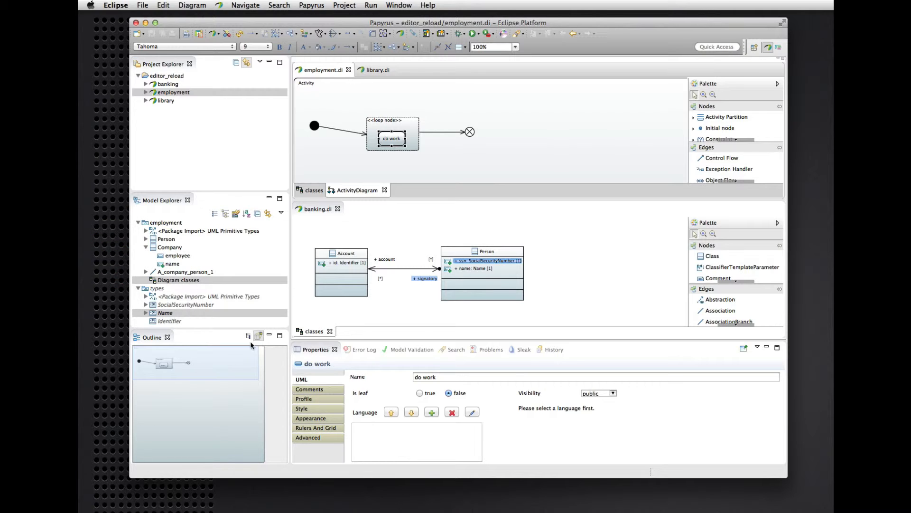
pyautogui.click(311, 190)
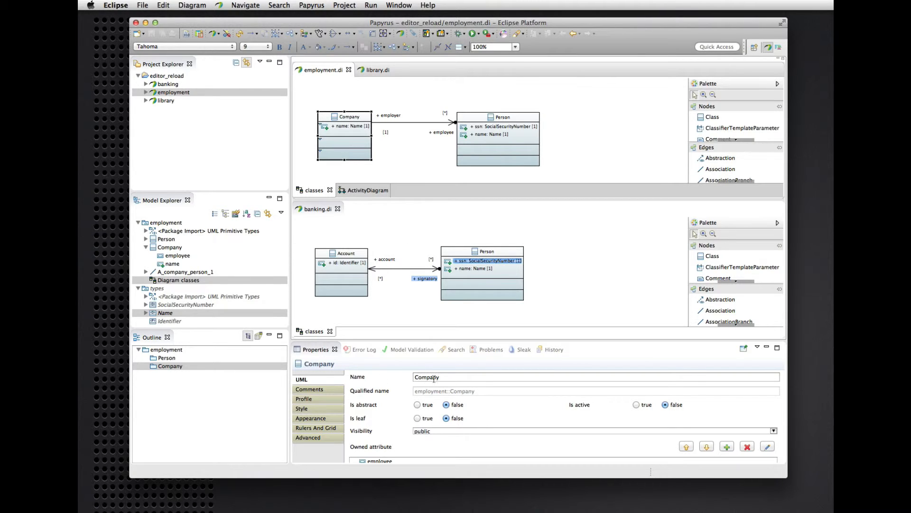
pyautogui.click(320, 208)
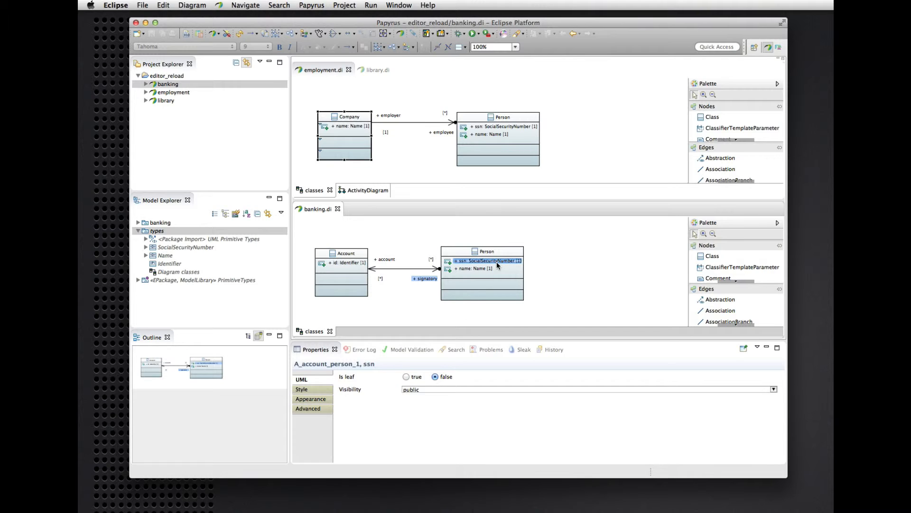
pyautogui.moveTo(497, 262)
pyautogui.click(328, 71)
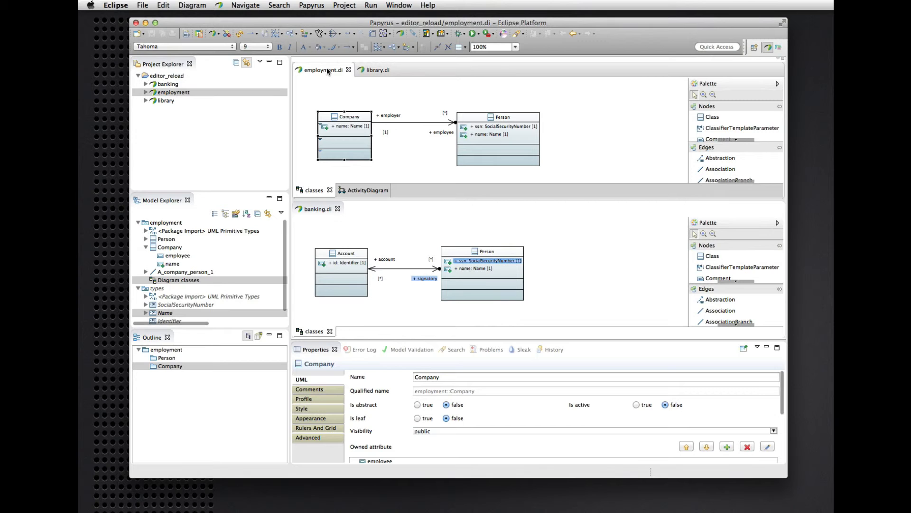
pyautogui.rightClick(360, 191)
pyautogui.press('Escape')
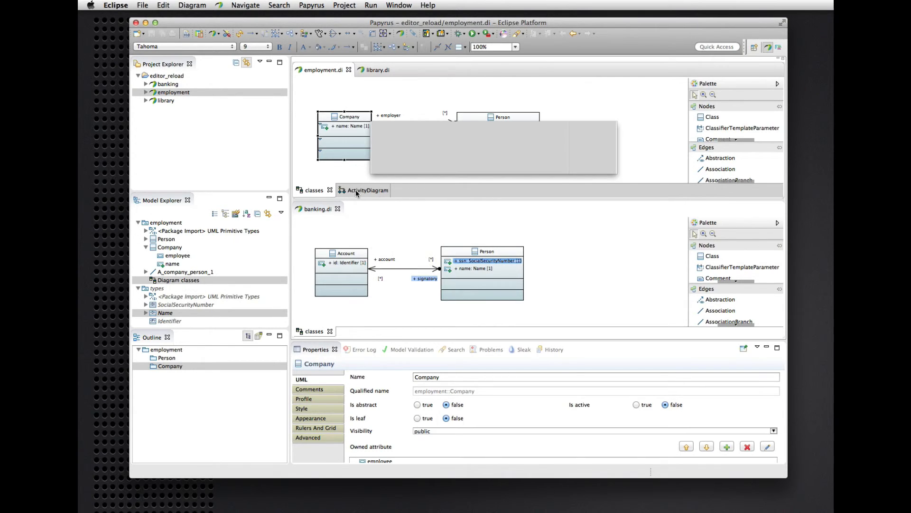
pyautogui.click(356, 191)
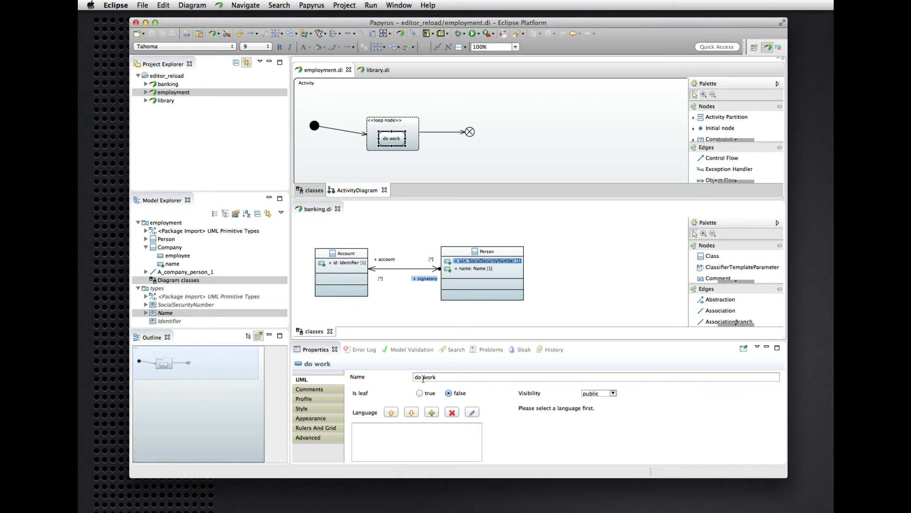